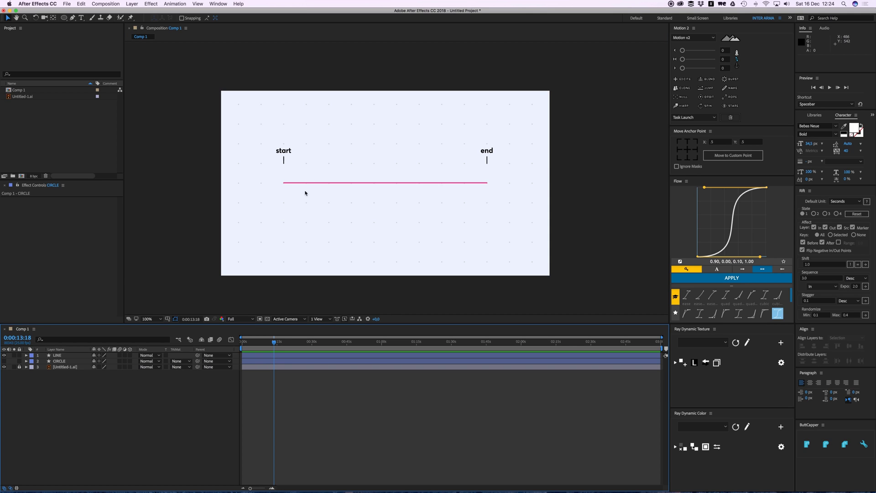
- Sketch an open three-point path with the Pen tool above the pink line, between the start and end marks
left_click(57, 355)
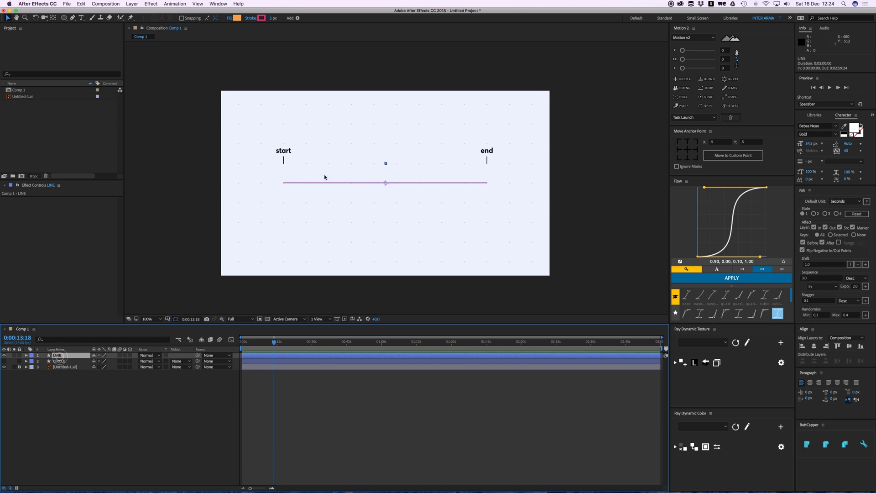
key(".")
left_click_drag(362, 178, 386, 211)
left_click(362, 385)
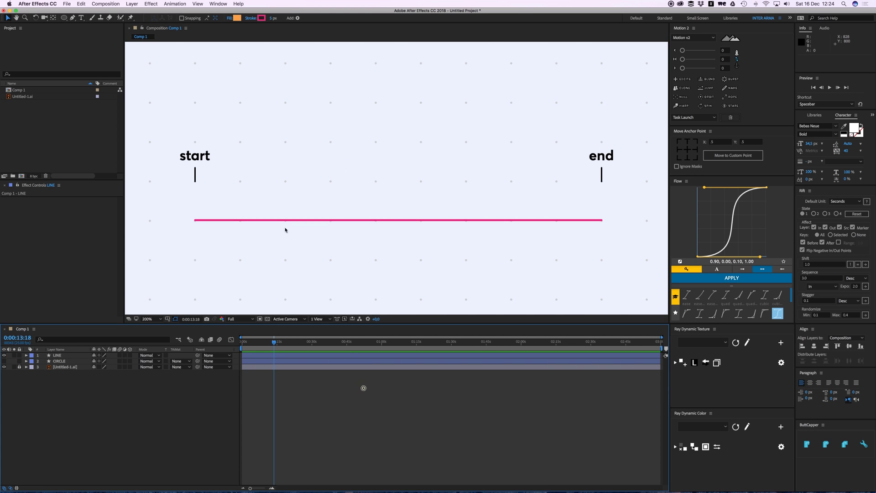
key("q")
left_click(277, 149)
left_click(355, 113)
left_click(398, 147)
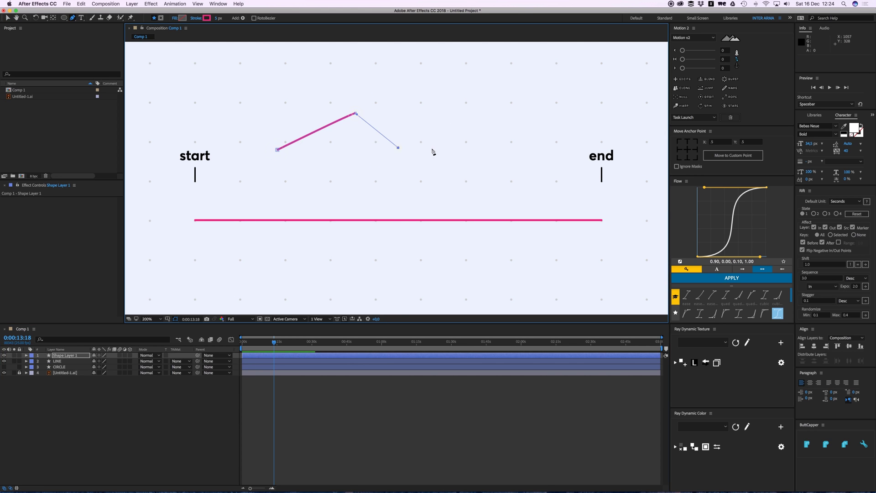
left_click(321, 389)
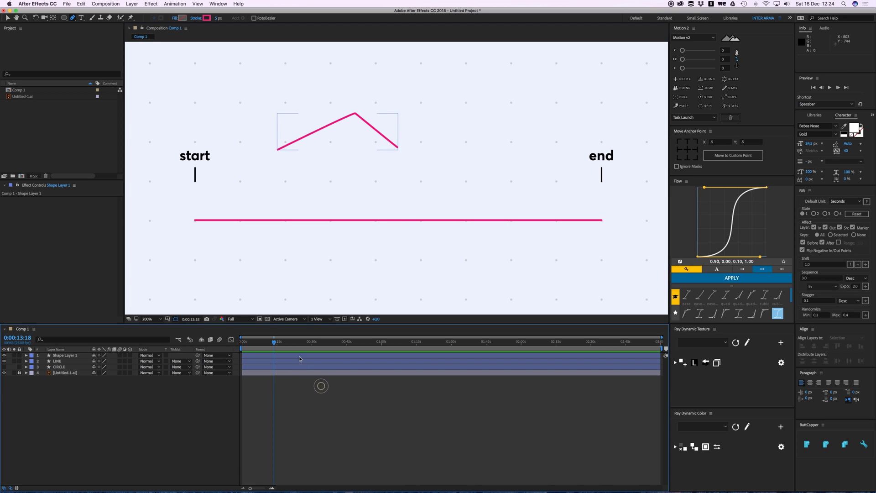
- Delete the newly drawn shape layer and return to the Selection tool
left_click(300, 354)
key("Delete")
key("v")
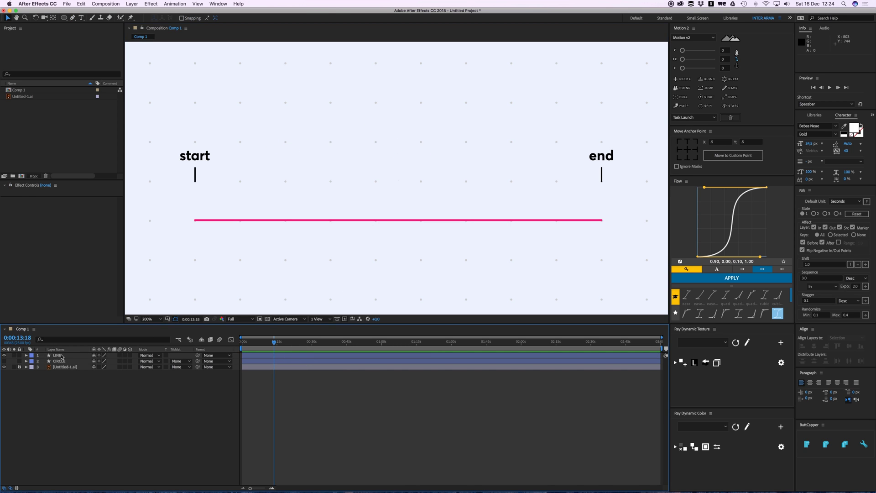
- Keyframe the LINE layer's horizontal Scale from 4% at 0:00:00:02 to 100% at about 2.5 seconds
left_click(57, 355)
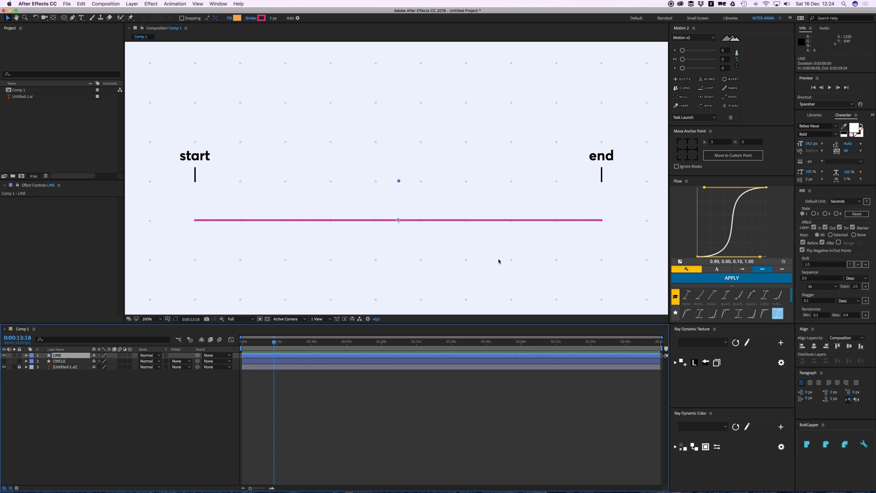
key("s")
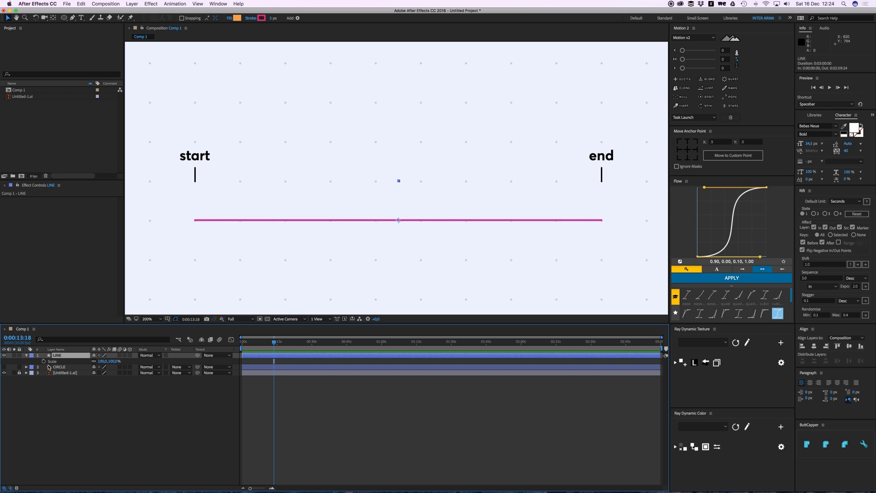
left_click(44, 361)
left_click(272, 488)
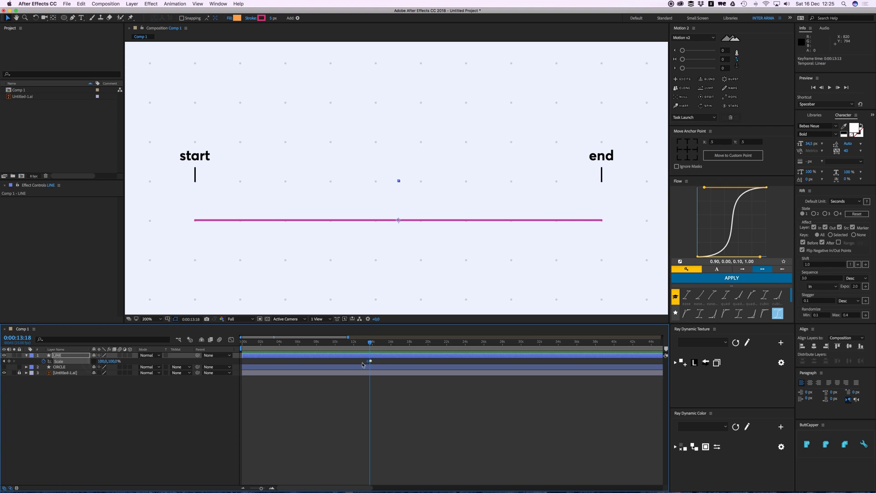
left_click_drag(370, 361, 266, 362)
left_click(262, 345)
left_click(271, 488)
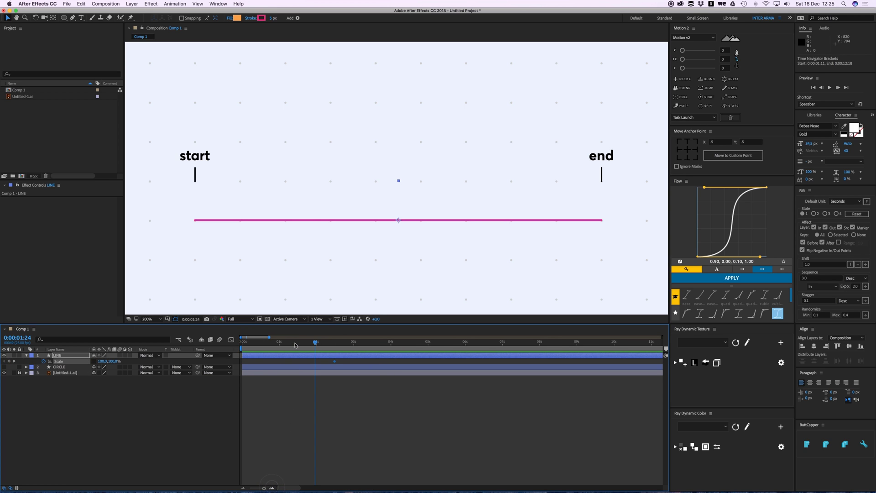
left_click_drag(292, 343, 245, 344)
left_click_drag(115, 362, 73, 362)
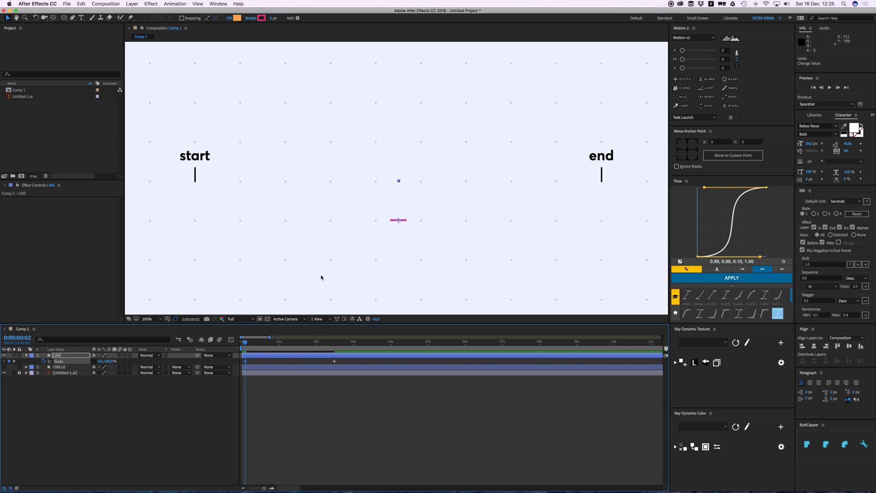
- Preview the line's scale animation
left_click(349, 419)
key("space")
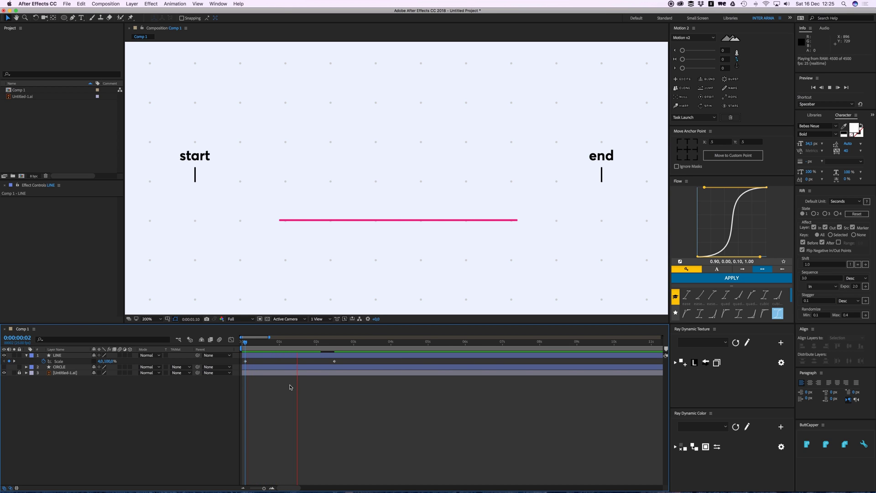
key("space")
- Move the LINE layer's anchor point along the line from its centre toward the start end
left_click(312, 356)
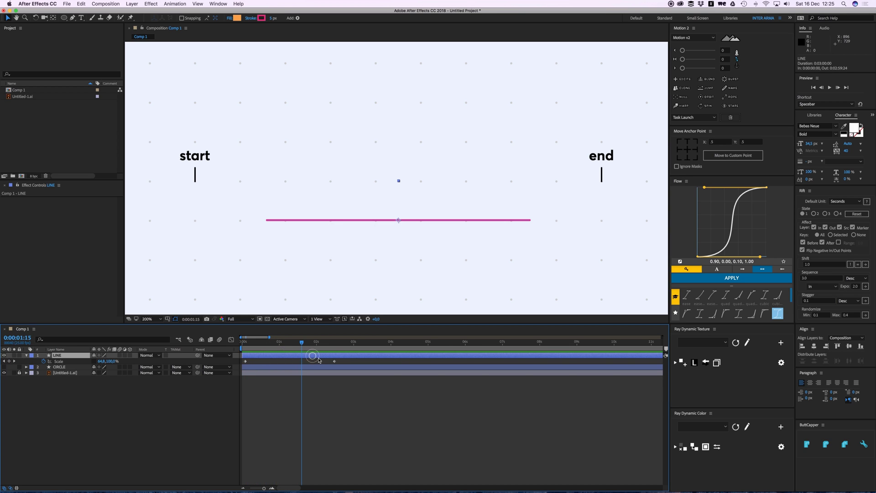
left_click(53, 18)
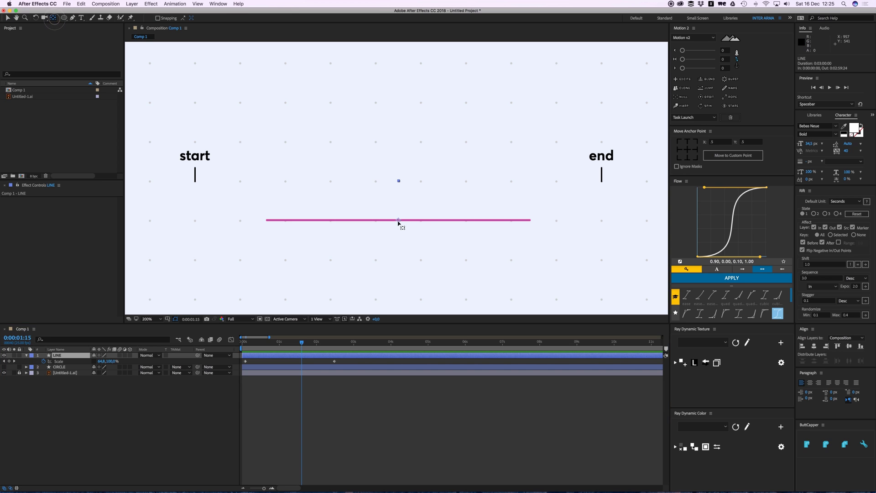
left_click_drag(398, 222, 310, 223)
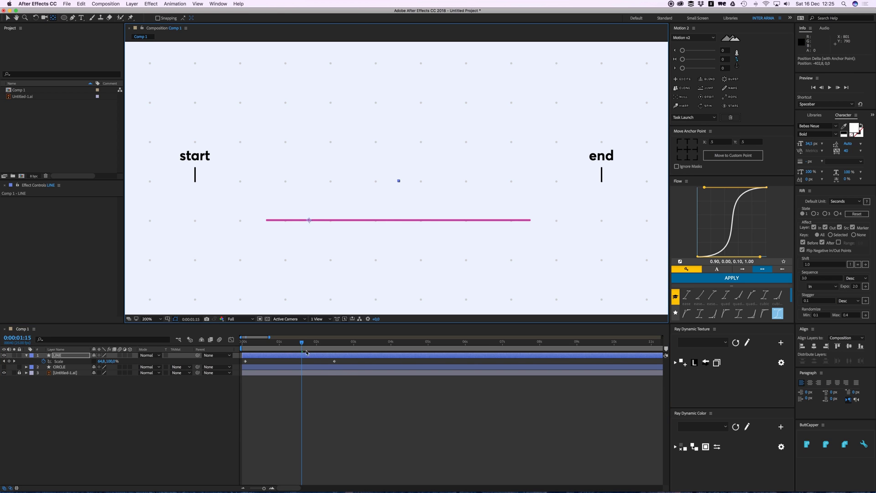
- Undo the anchor point move and the Scale keyframe edits on the LINE layer
left_click(329, 341)
key("super+z")
key("super+z")
key("super+z")
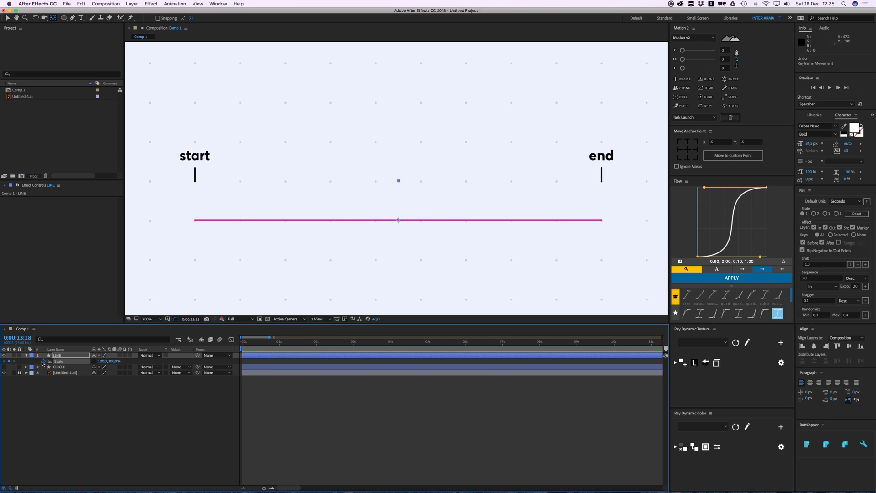
- Add Trim Paths to the LINE layer's contents and expand its properties
left_click(26, 356)
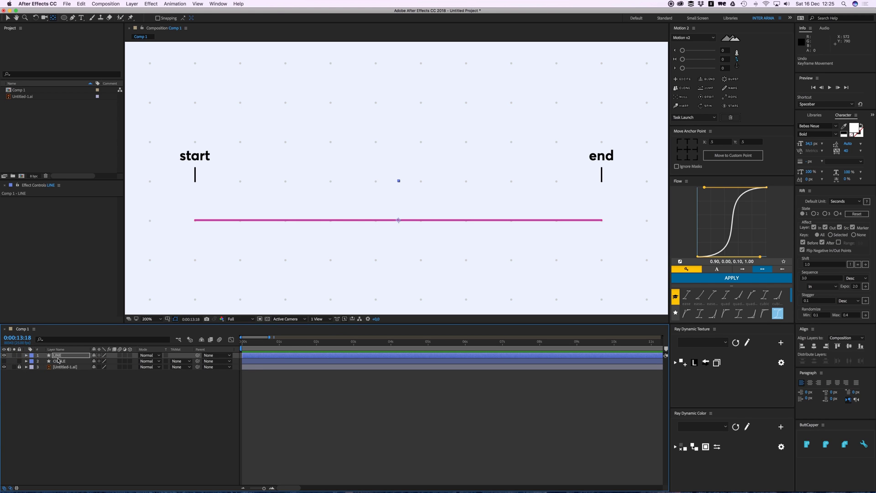
left_click(26, 355)
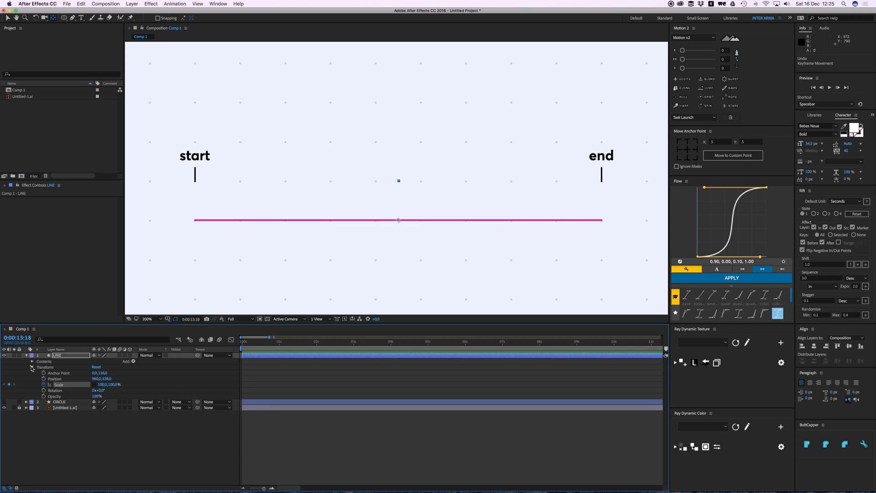
left_click(168, 417)
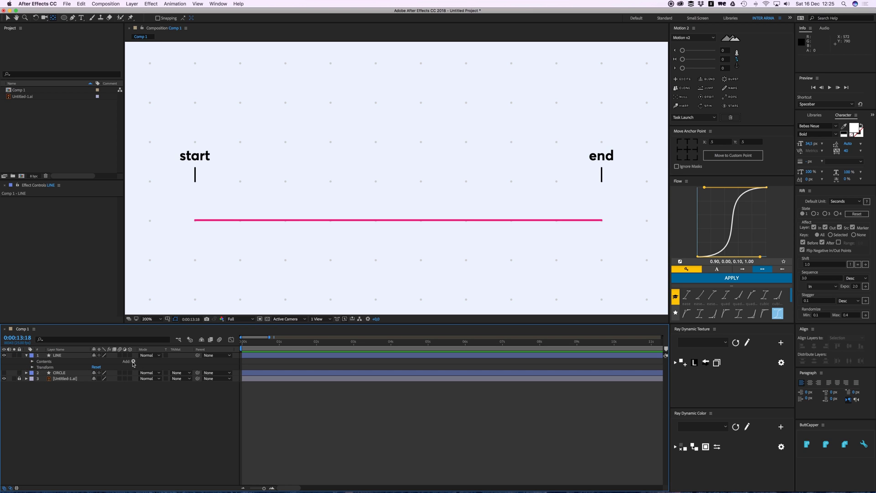
left_click(133, 360)
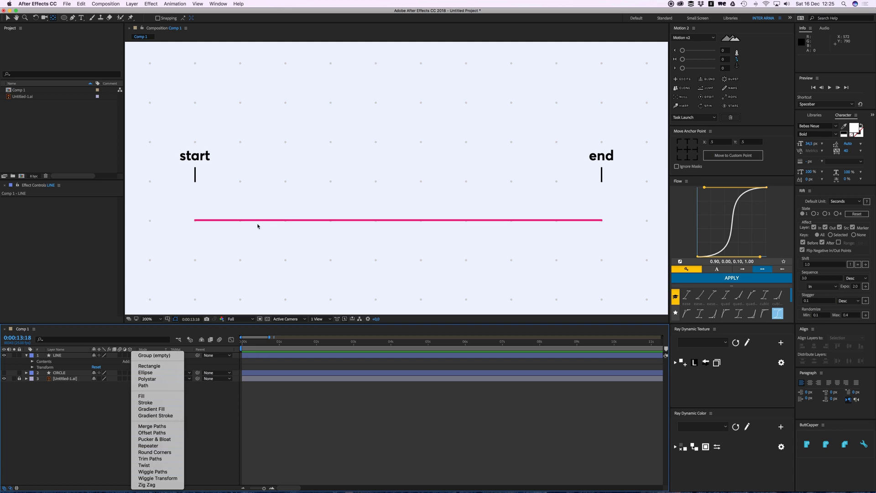
left_click(155, 459)
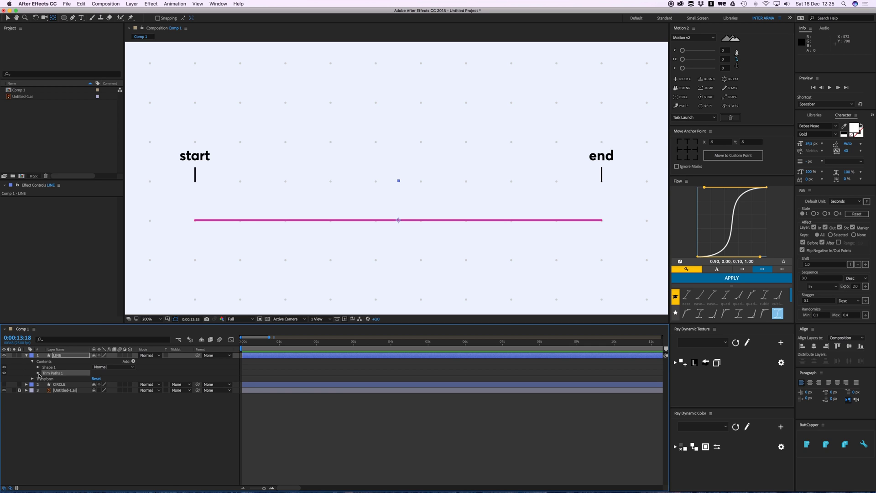
left_click(38, 373)
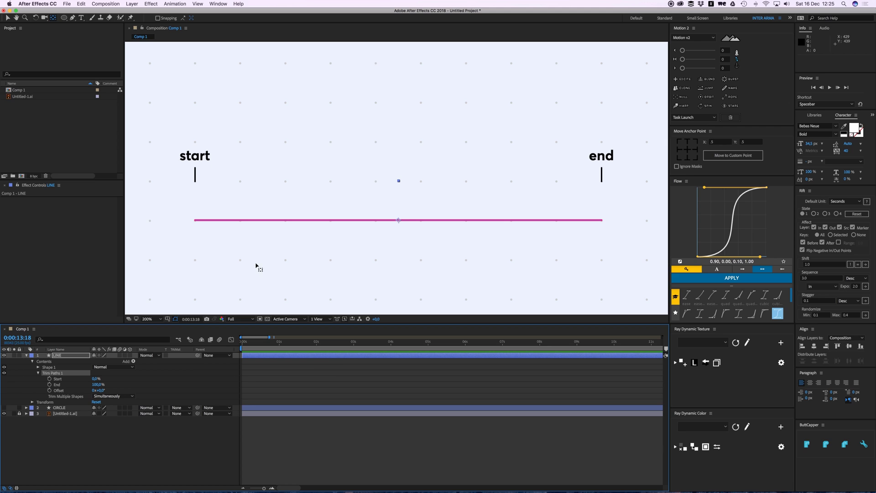
- Try the Trim Paths End value at 50% and restore it to 100%
left_click(318, 375)
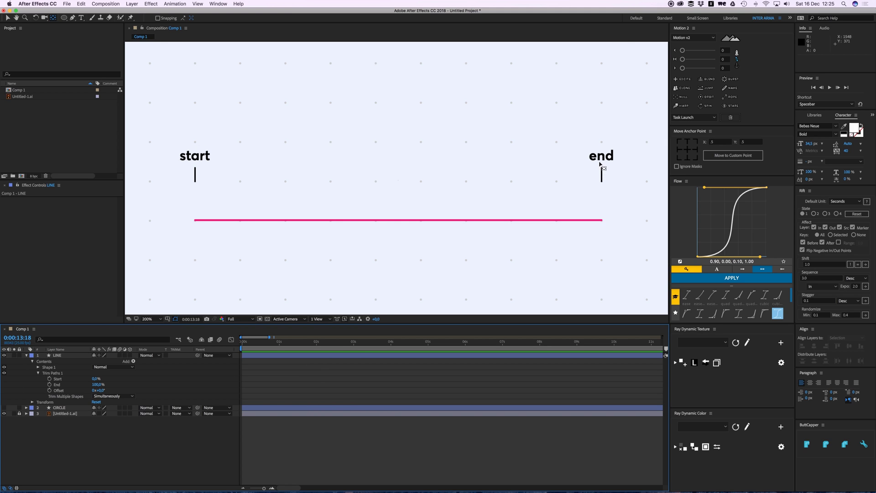
left_click(59, 374)
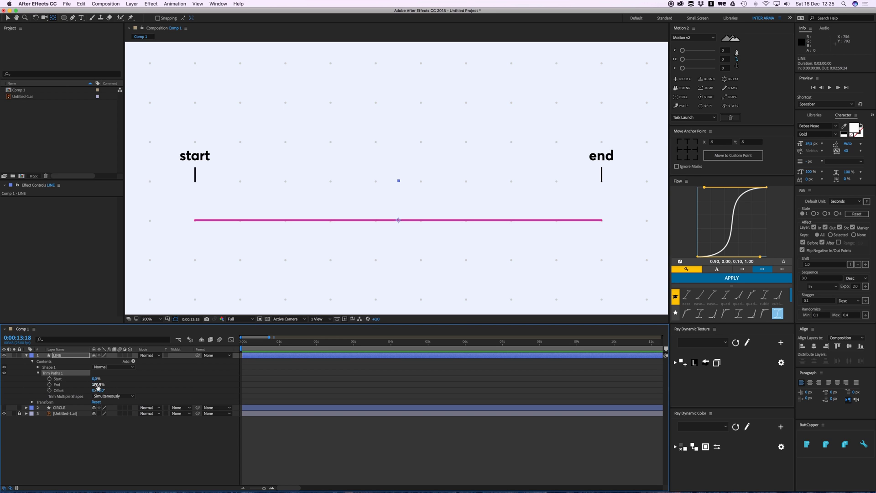
left_click_drag(98, 385, 92, 384)
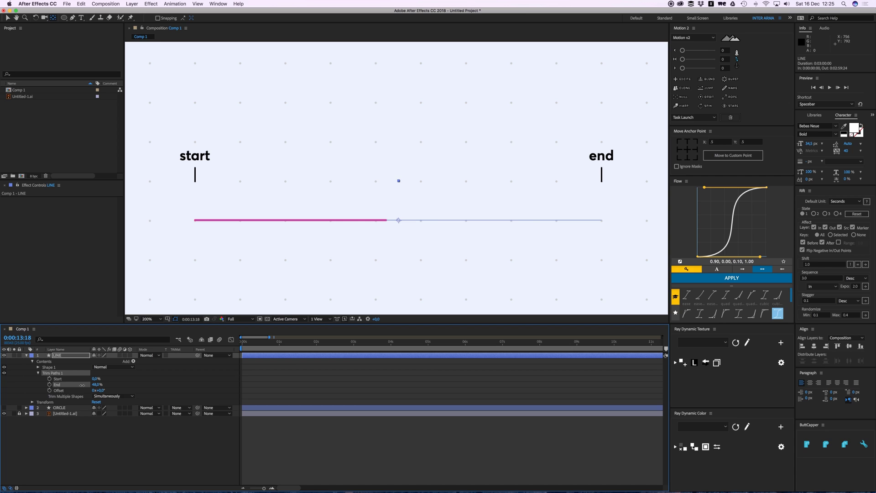
left_click_drag(82, 385, 93, 385)
left_click(96, 385)
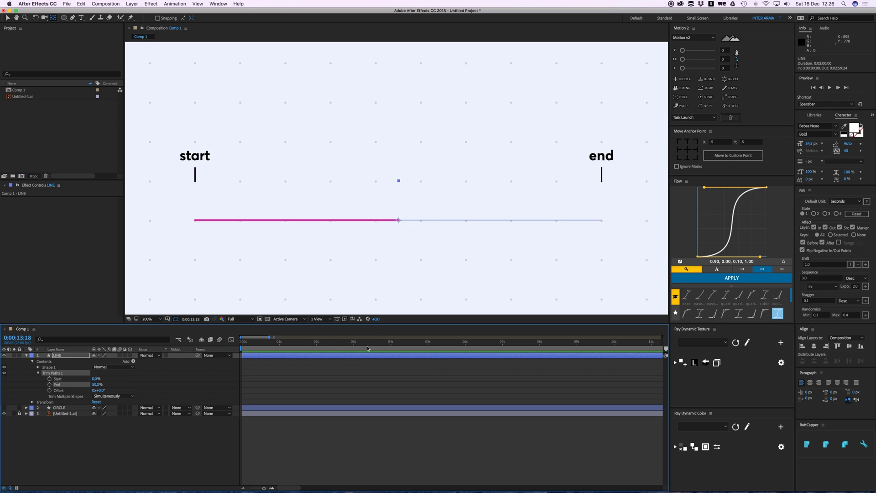
left_click(363, 366)
left_click(273, 356)
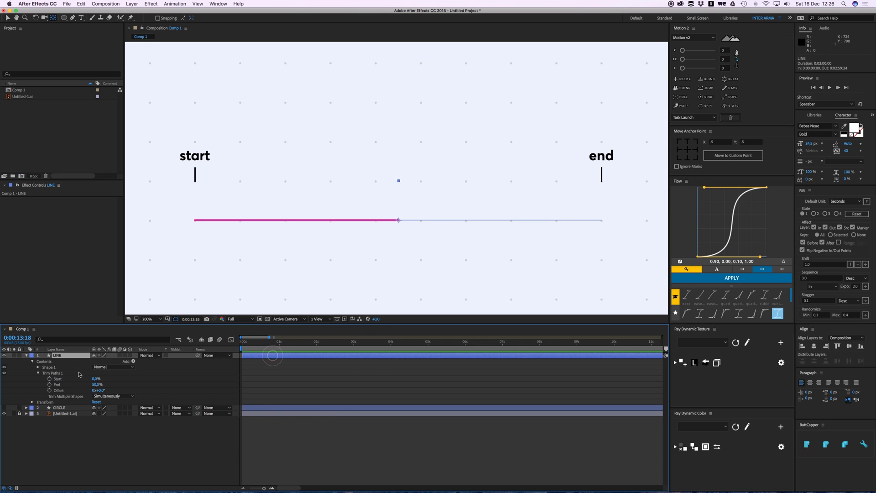
left_click_drag(100, 385, 126, 385)
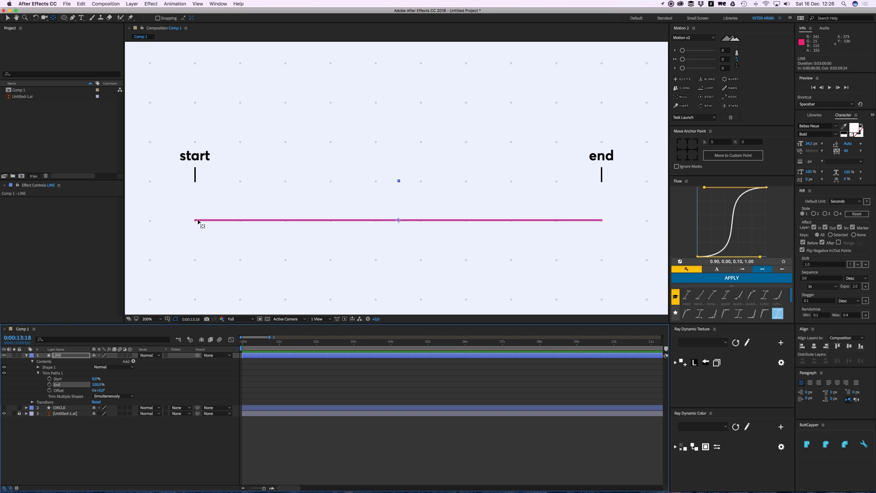
- Try the Trim Paths Start value at 31% and undo the change
left_click_drag(96, 381, 105, 379)
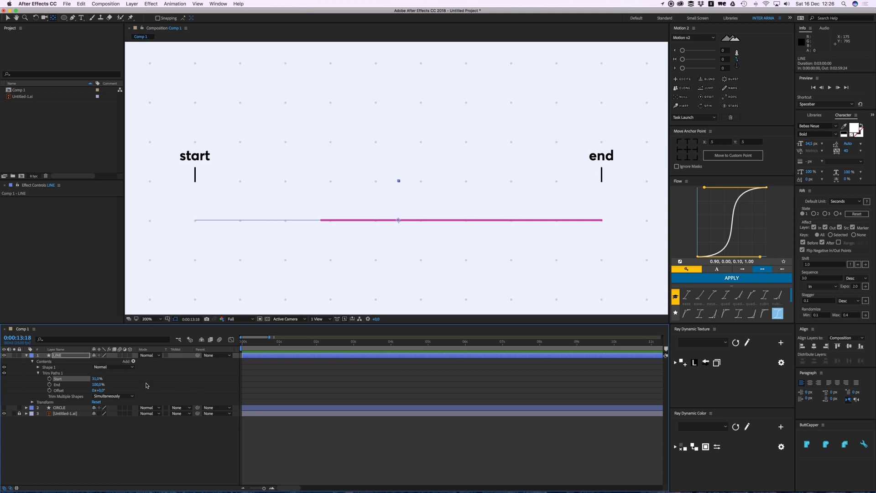
key("super+z")
left_click(284, 379)
- Keyframe the Trim Paths End from 0% at 0:00:00:00 to 100% at 0:00:01:00
left_click_drag(273, 343, 241, 342)
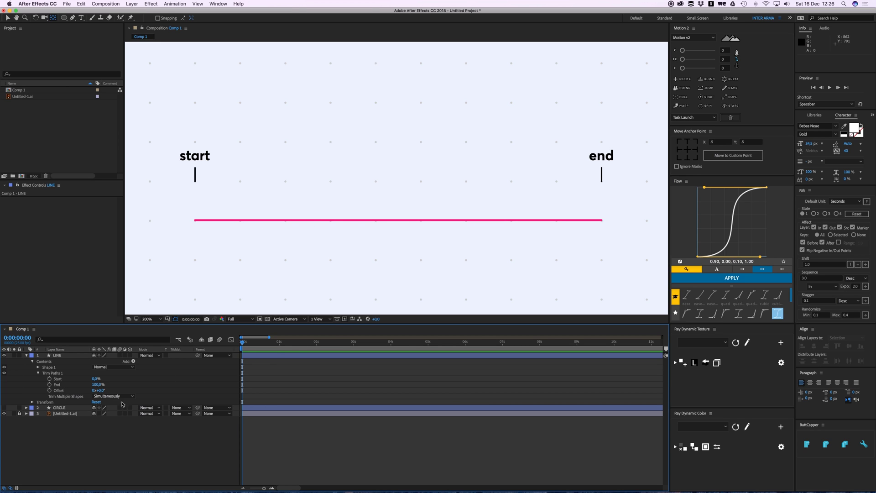
left_click_drag(101, 388, 58, 388)
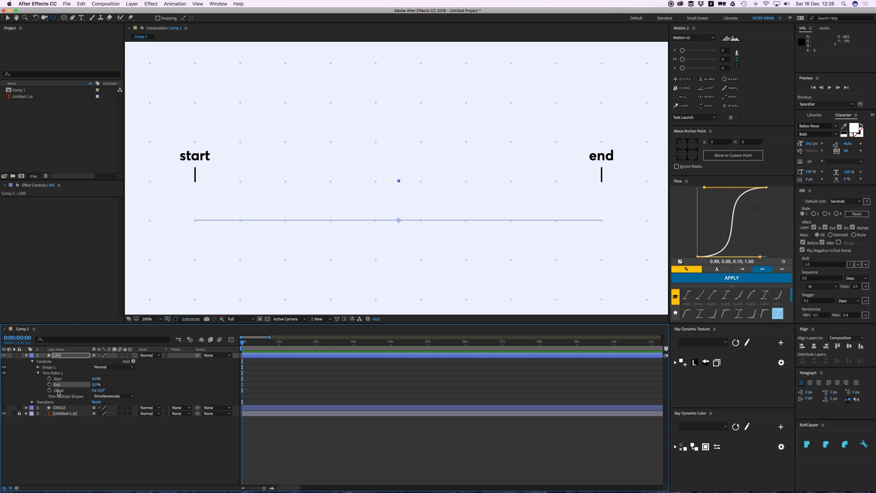
left_click(49, 384)
left_click(279, 344)
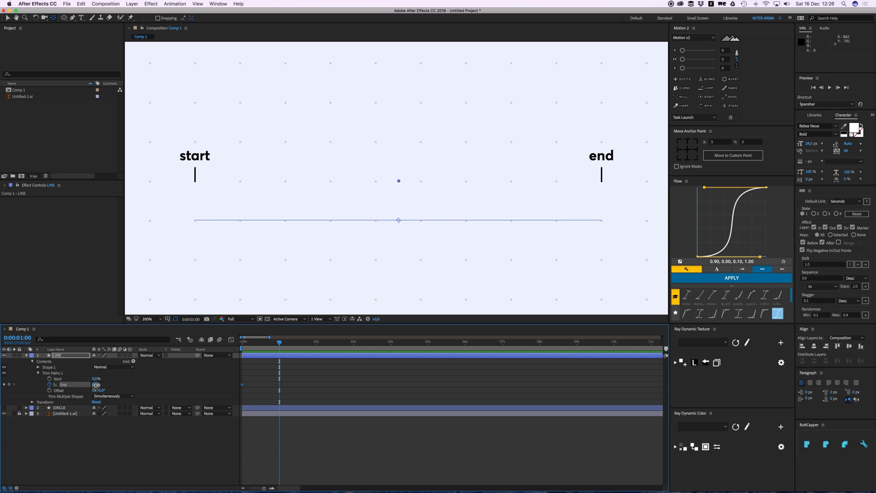
left_click_drag(95, 384, 159, 389)
left_click(362, 371)
- Preview the line's Trim Paths animation from the beginning of the composition
left_click_drag(272, 342, 260, 348)
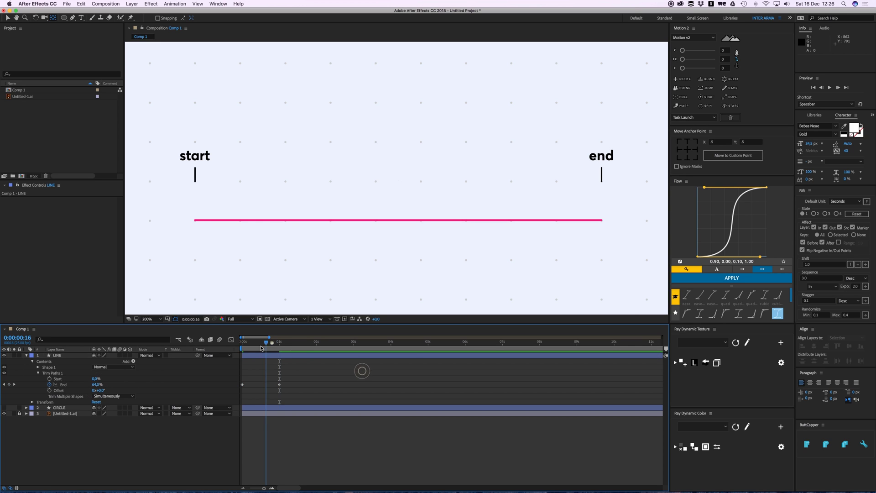
key("Home")
key("space")
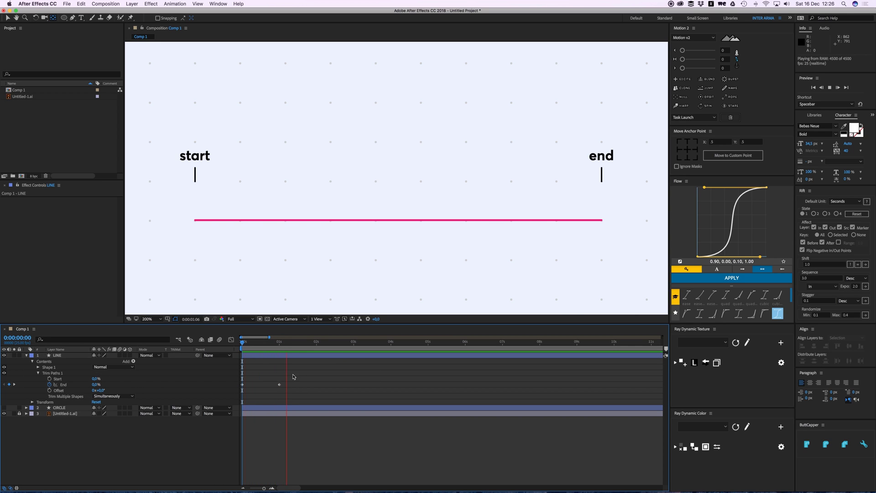
left_click(288, 348)
- Move the second End keyframe to 0:00:01:24 and return the playhead to 0:00:00:00
left_click_drag(280, 387, 315, 386)
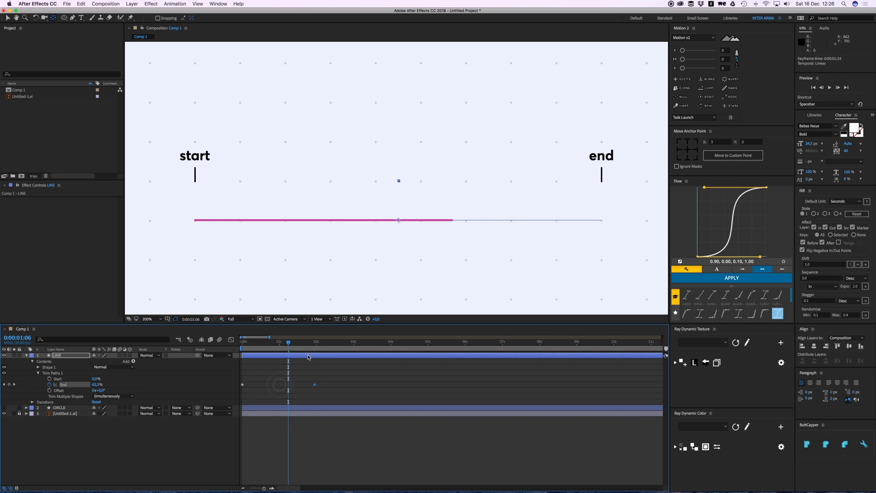
left_click_drag(287, 342, 237, 347)
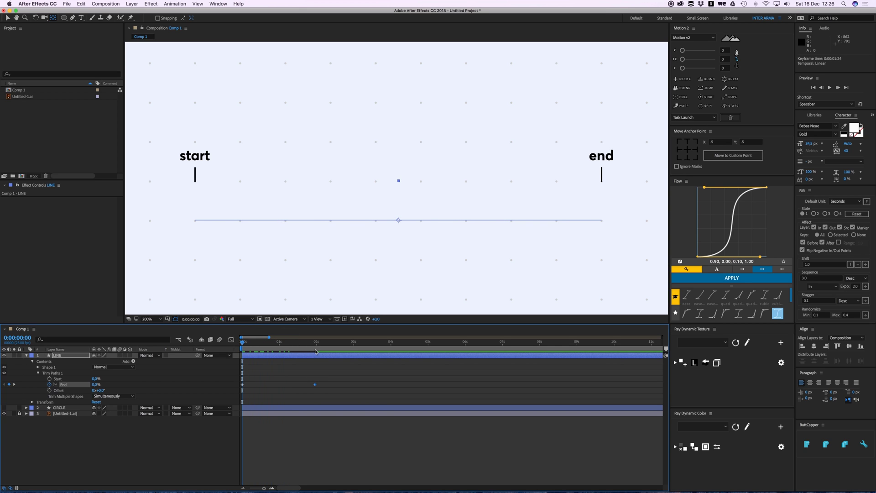
- Try holding the line's Trim Paths End at 88% from 0:00:01:24 to 0:00:02:17, reaching 100% at 0:00:03:08
key("k")
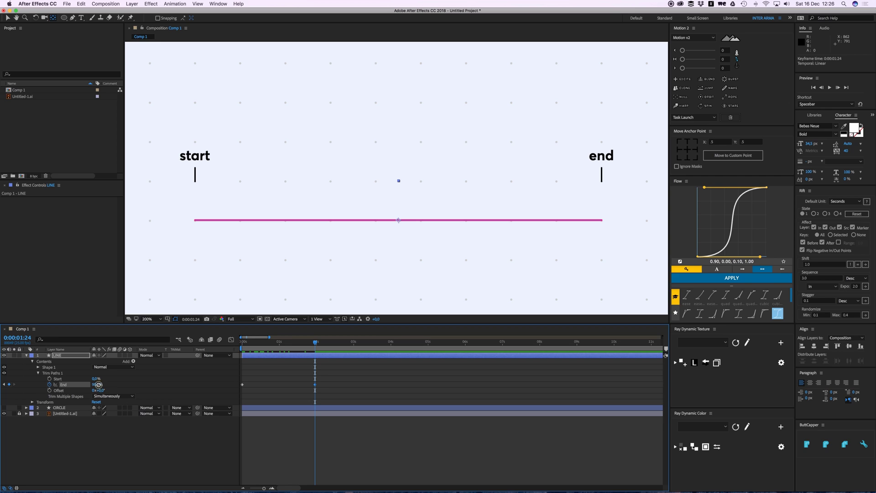
left_click_drag(98, 384, 302, 394)
left_click_drag(331, 343, 342, 343)
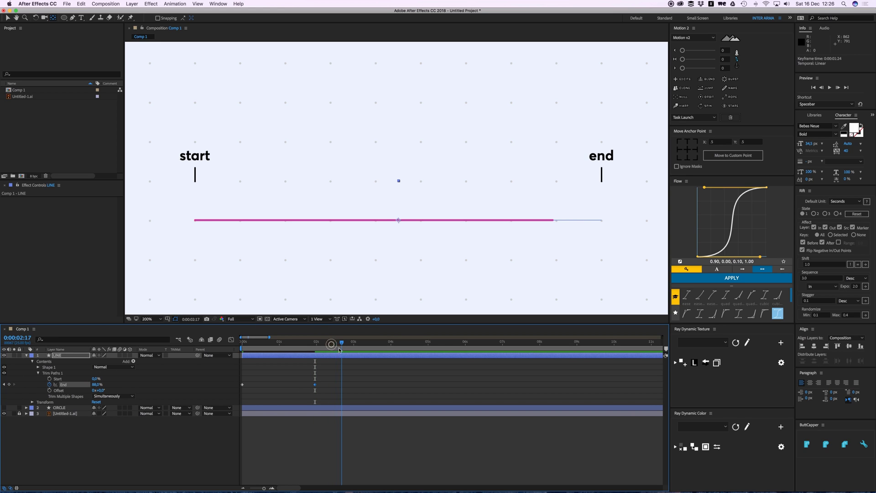
left_click(9, 384)
left_click(365, 345)
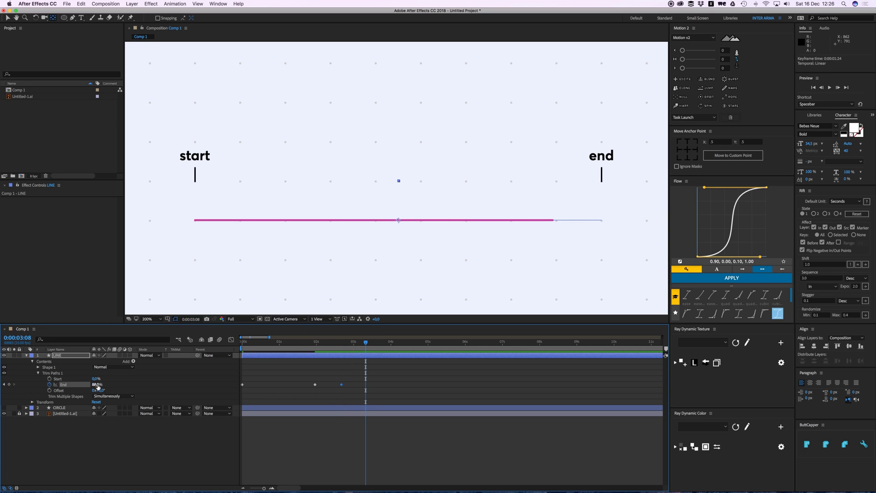
left_click_drag(97, 385, 110, 385)
- Preview the paused line animation from 0:00:01:21
left_click_drag(336, 343, 310, 342)
key("space")
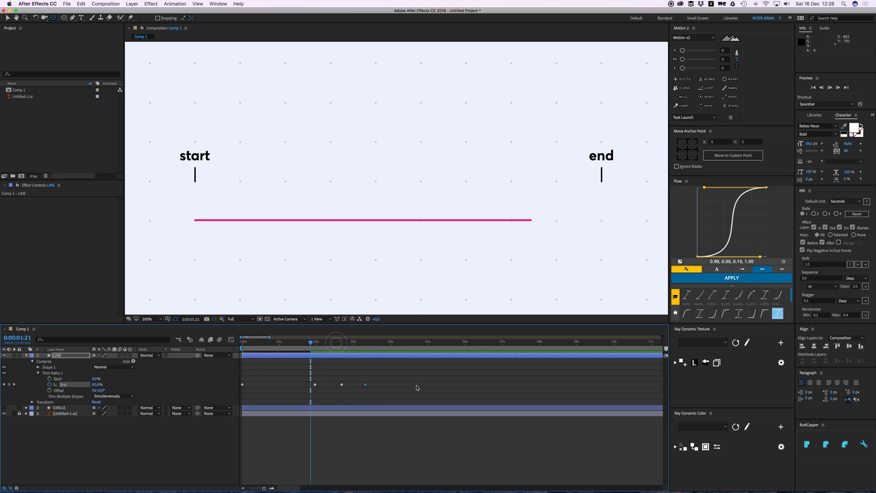
key("space")
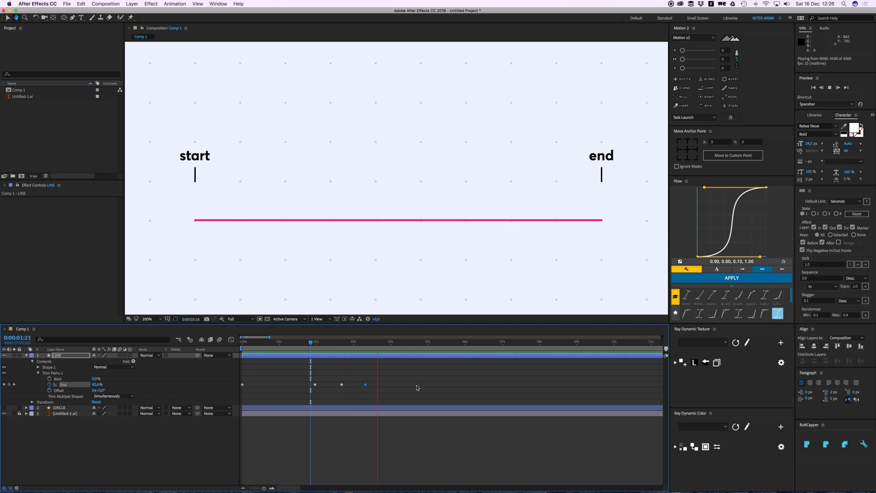
key("space")
- Undo the 88% End value and the two End keyframes added at 0:00:02:17 and 0:00:03:08
key("super+z")
key("super+z")
key("j")
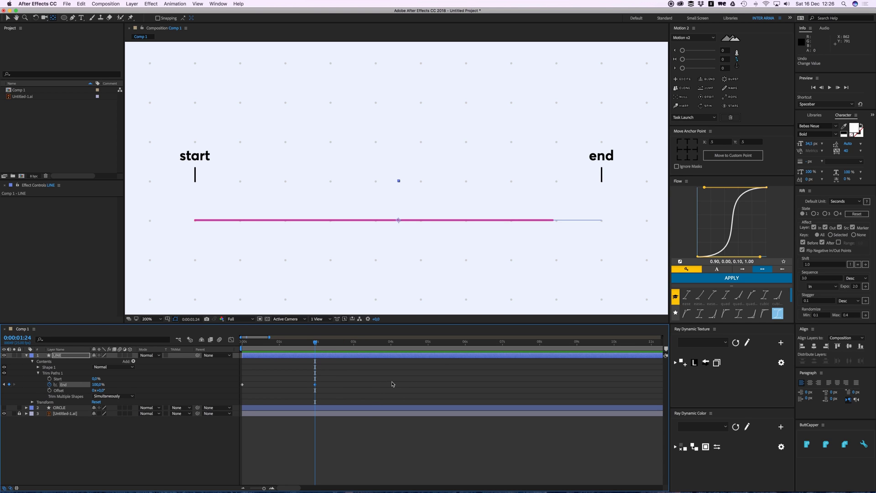
key("ctrl+z")
- Keyframe the line's Trim Paths Start from 0% at 0:00:00:00 to 100% at 0:00:01:24
left_click_drag(294, 344, 244, 350)
key("space")
left_click_drag(265, 345, 241, 345)
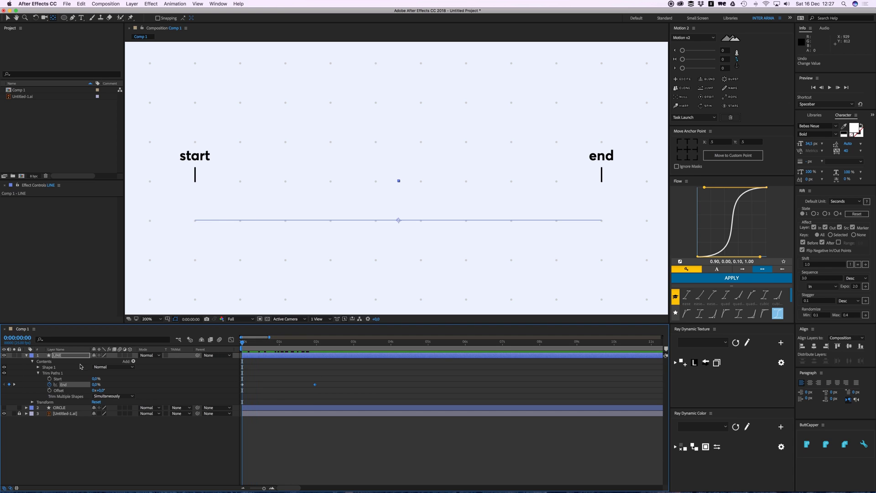
left_click(49, 379)
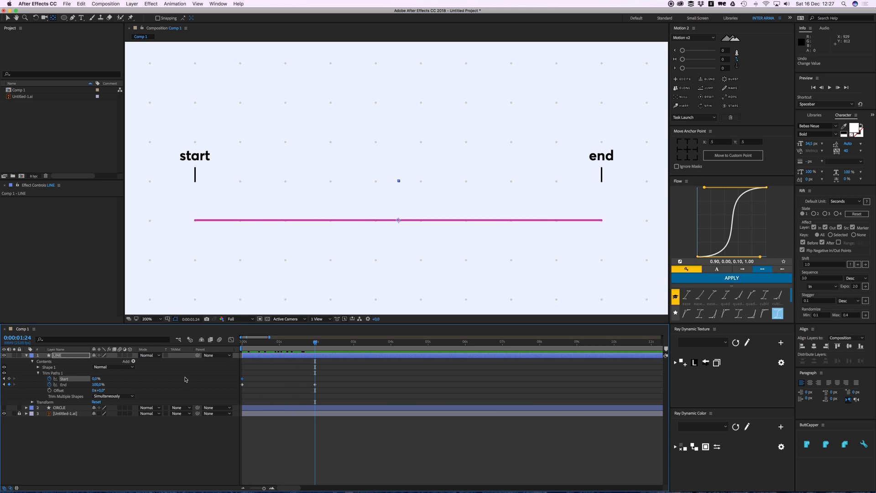
left_click_drag(96, 378, 194, 380)
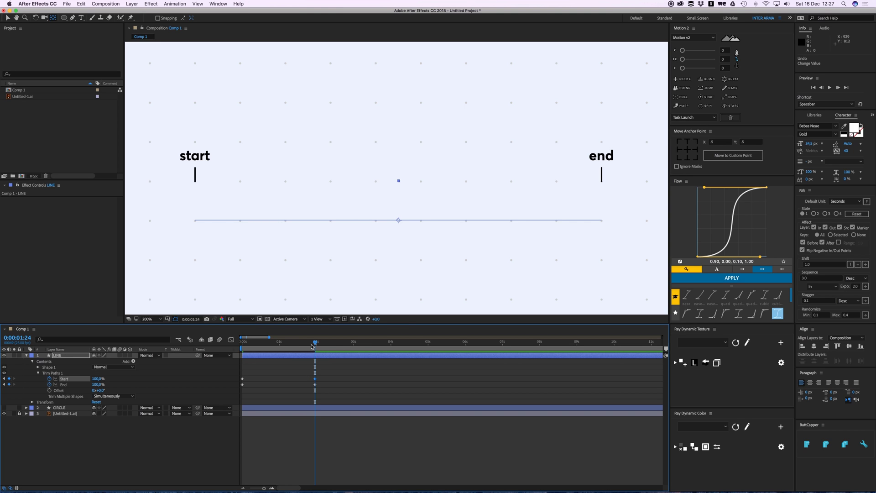
- Shift both Start keyframes of the line 10 frames later, placing the first at 0:00:00:10
left_click_drag(311, 347, 231, 349)
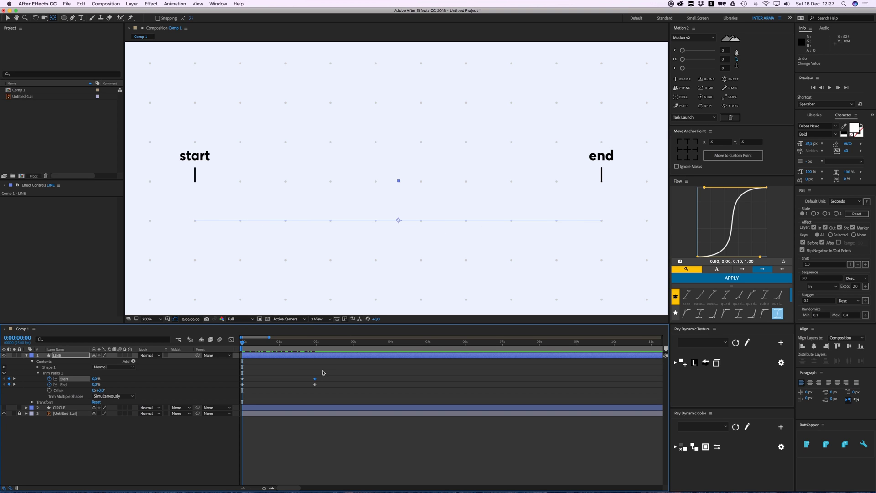
left_click_drag(342, 365, 257, 378)
left_click_drag(244, 343, 258, 345)
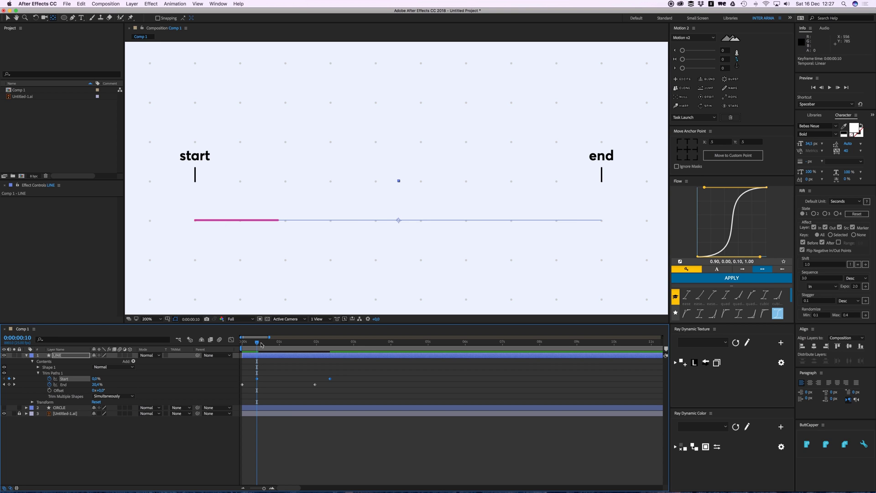
- Preview the line segment travelling from start to end, beginning at 0:00:00:00
mouse_move(257, 342)
left_mouse_down()
mouse_move(270, 346)
mouse_move(242, 343)
left_mouse_up()
key("space")
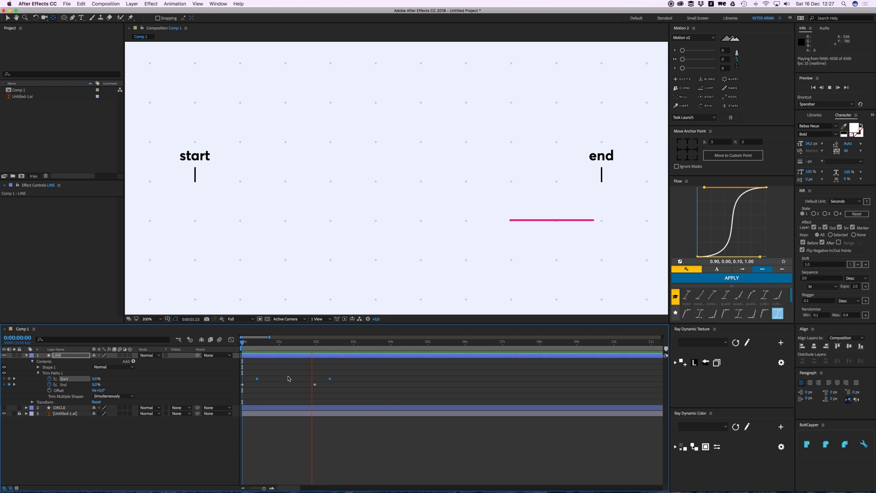
key("space")
mouse_move(275, 342)
left_mouse_down()
mouse_move(242, 343)
mouse_move(283, 347)
left_mouse_up()
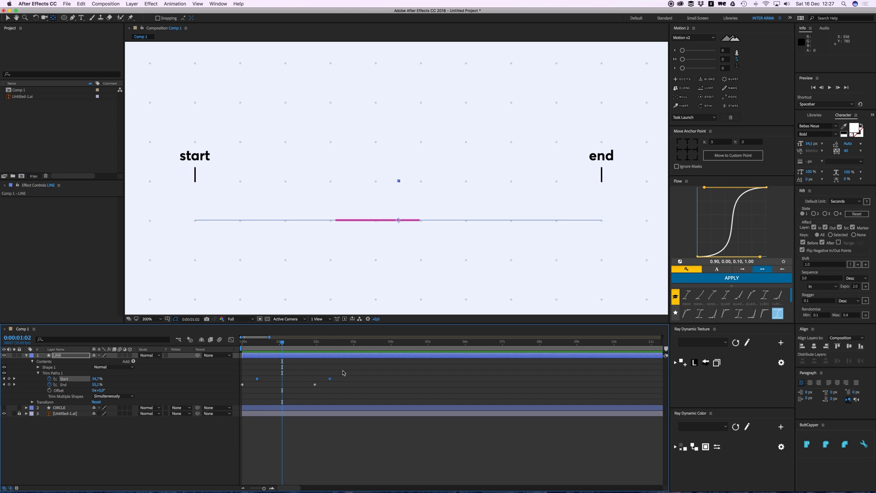
- Remove the Start keyframes from the line's Trim Paths and scrub to 0:00:01:04
mouse_move(338, 345)
left_mouse_down()
mouse_move(242, 344)
mouse_move(347, 383)
left_mouse_up()
left_click_drag(247, 344, 286, 347)
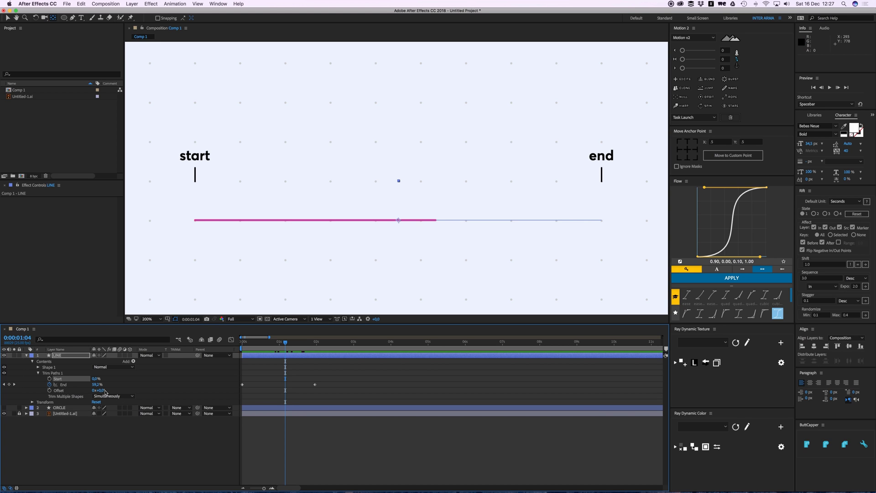
- Try an Offset of 15° on the line's Trim Paths and reset it to 0°
left_click_drag(104, 392, 112, 392)
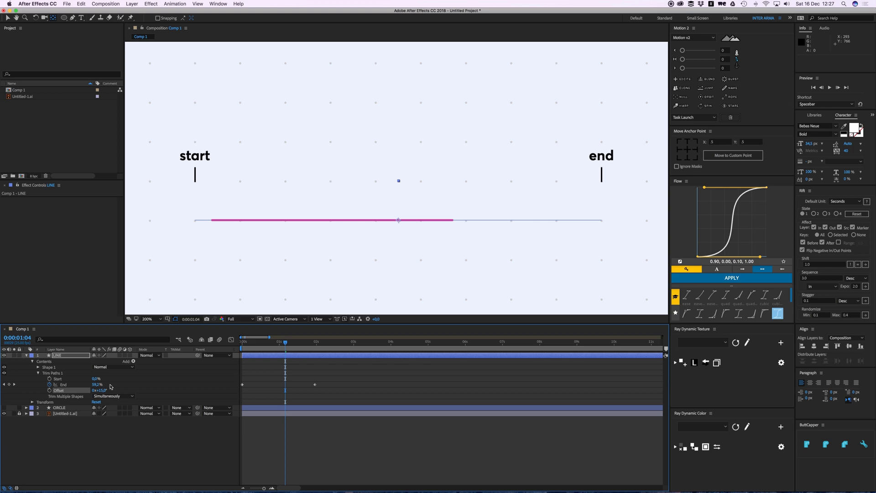
left_click(295, 364)
left_click(56, 355)
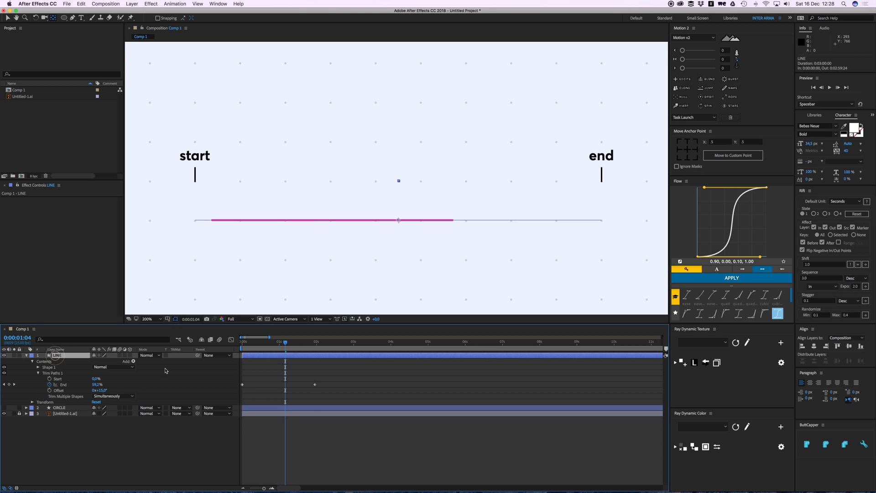
left_click_drag(301, 343, 307, 342)
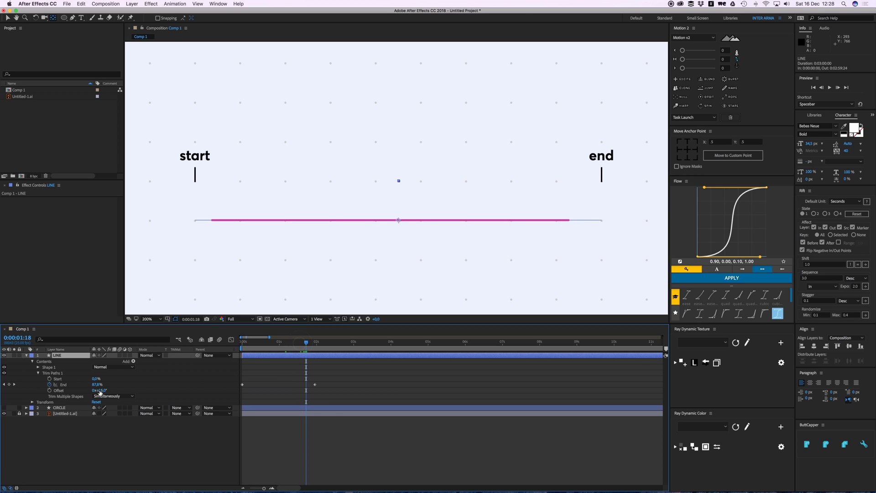
left_click(101, 391)
type("0")
key("Return")
- Make the CIRCLE layer visible and add Trim Paths to its contents, with the playhead at 0:00:01:24
left_click(316, 343)
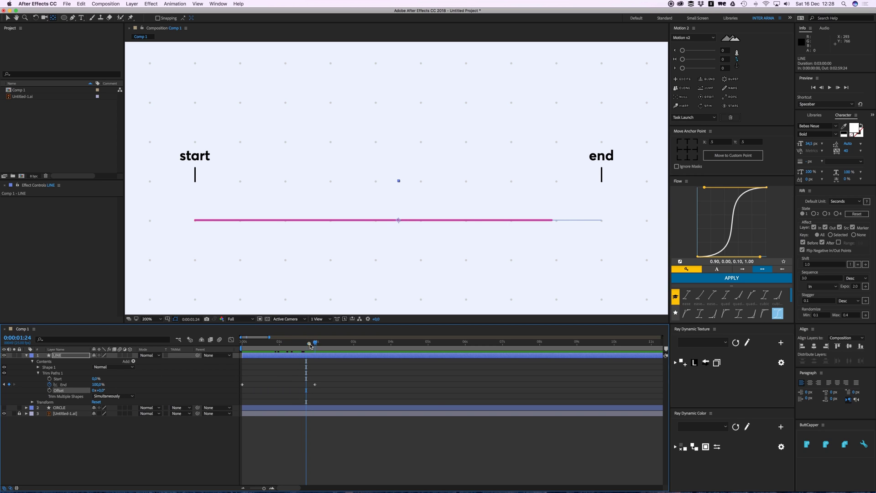
left_click(4, 408)
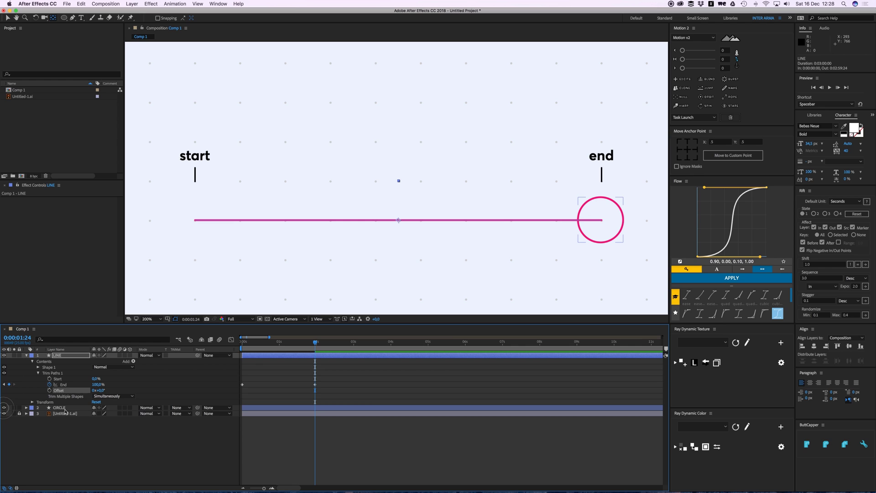
key("h")
left_click_drag(507, 246, 440, 247)
key("y")
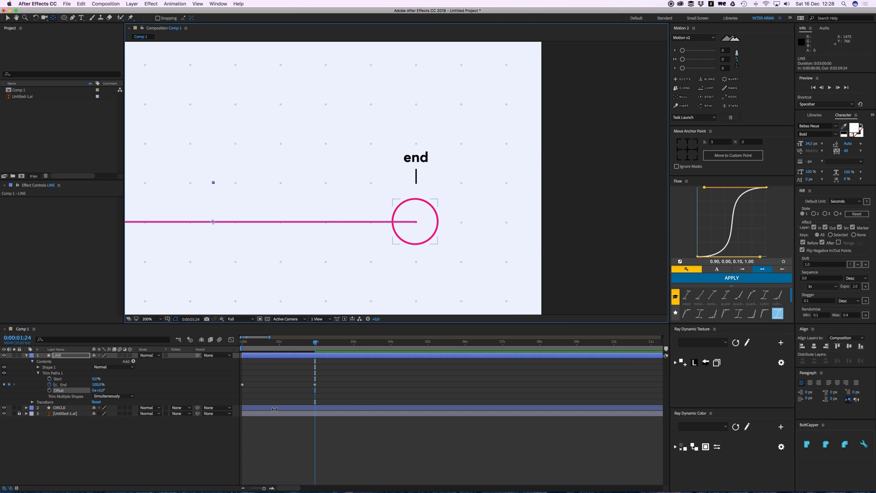
left_click(272, 408)
left_click(26, 407)
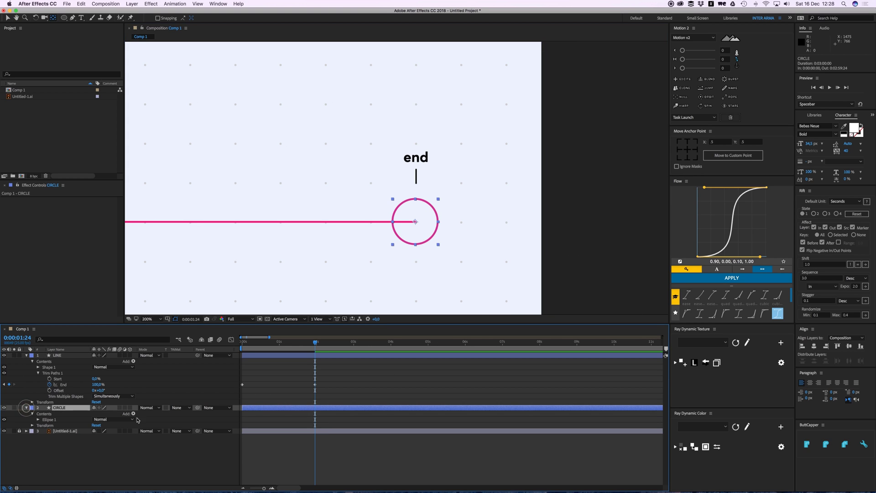
left_click(133, 414)
left_click(154, 458)
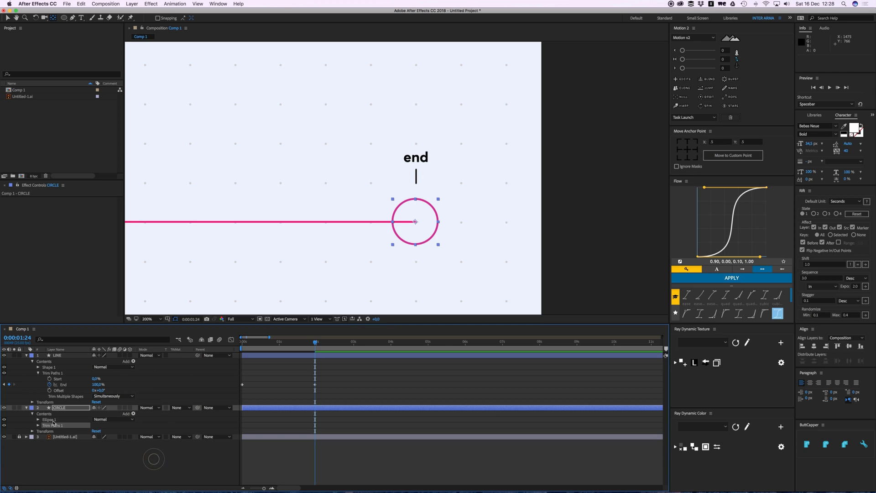
left_click(38, 425)
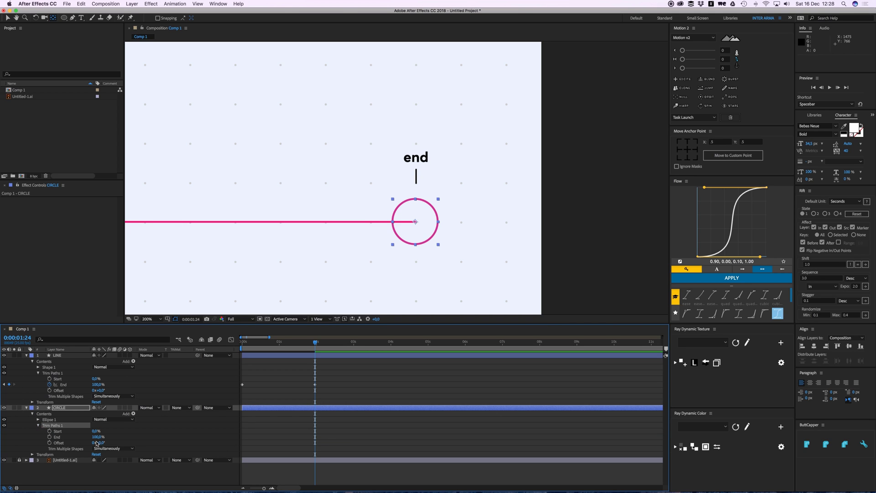
- Keyframe the circle's Trim Paths End from 0% at 0:00:00:22 to 100% at 0:00:01:24
left_click(49, 437)
left_click_drag(301, 345, 274, 344)
left_click_drag(100, 437, 55, 437)
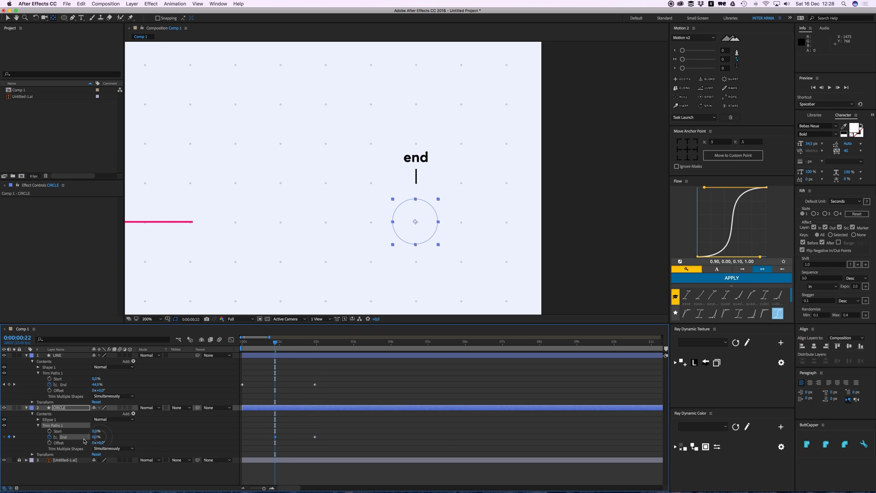
- Preview the circle drawing on and examine where its path begins at 0:00:01:11
left_click(356, 432)
key("space")
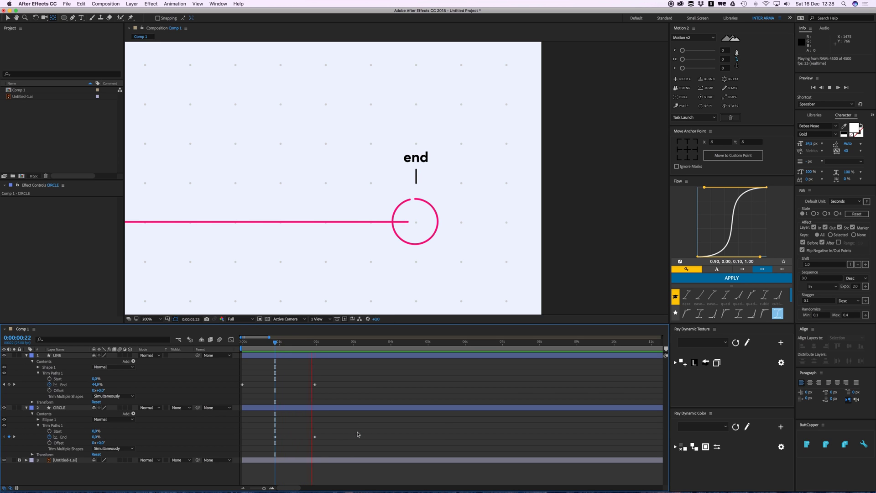
key("space")
mouse_move(334, 342)
left_mouse_down()
mouse_move(278, 350)
mouse_move(296, 349)
left_mouse_up()
left_click(417, 200)
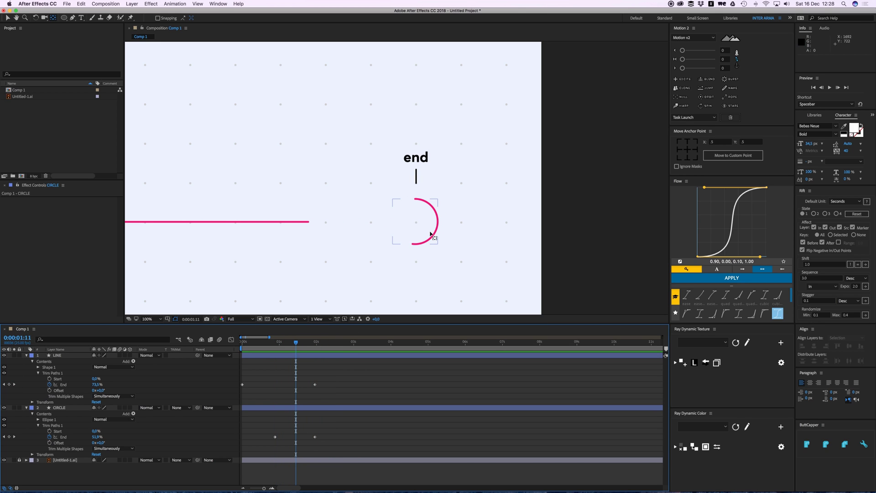
scroll(416, 228, "down", 2)
scroll(417, 206, "up", 2)
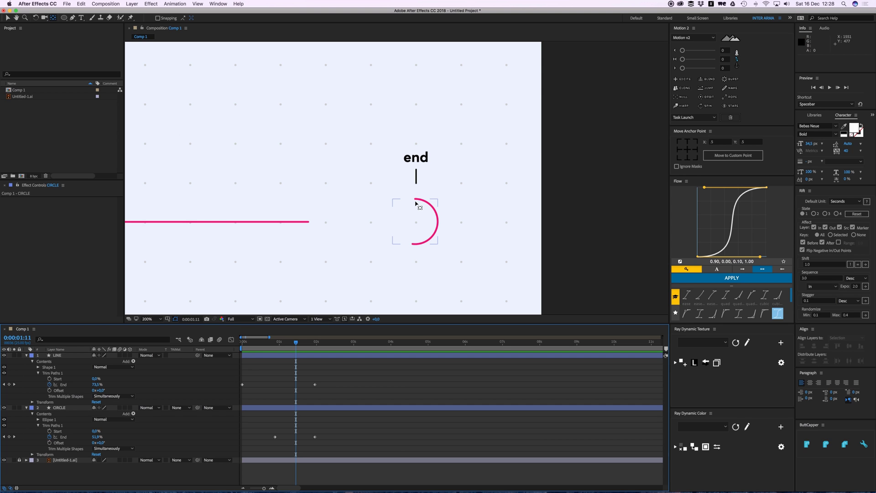
- Keyframe the circle's Trim Paths Offset from 0° at 0:00:00:22 to 128° at 0:00:01:24
left_click(434, 231)
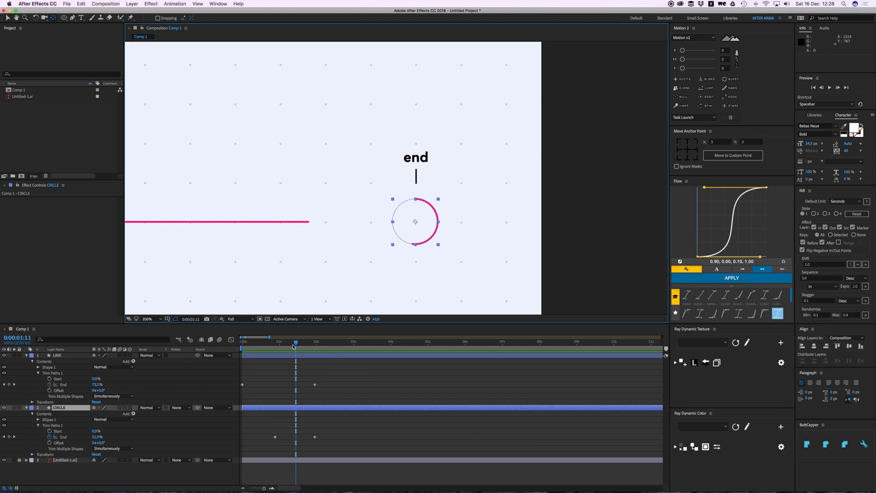
mouse_move(295, 343)
left_mouse_down()
mouse_move(287, 343)
mouse_move(309, 346)
left_mouse_up()
left_click(49, 442)
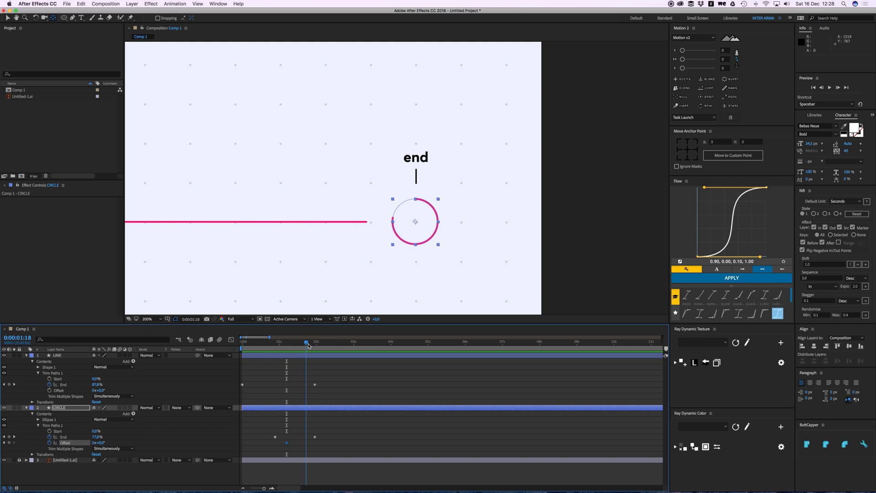
left_click_drag(102, 443, 151, 447)
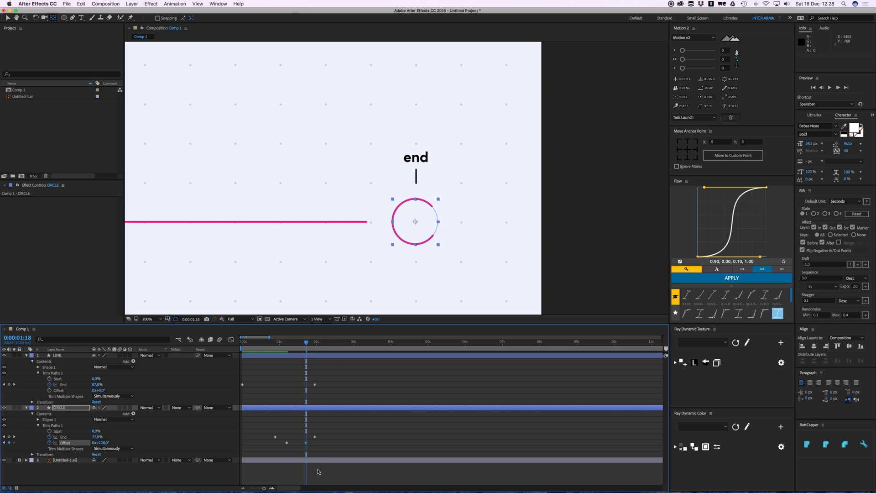
left_click_drag(306, 442, 275, 442)
- Preview the circle's draw-on with the animated Offset from 0:00:00:22
key("space")
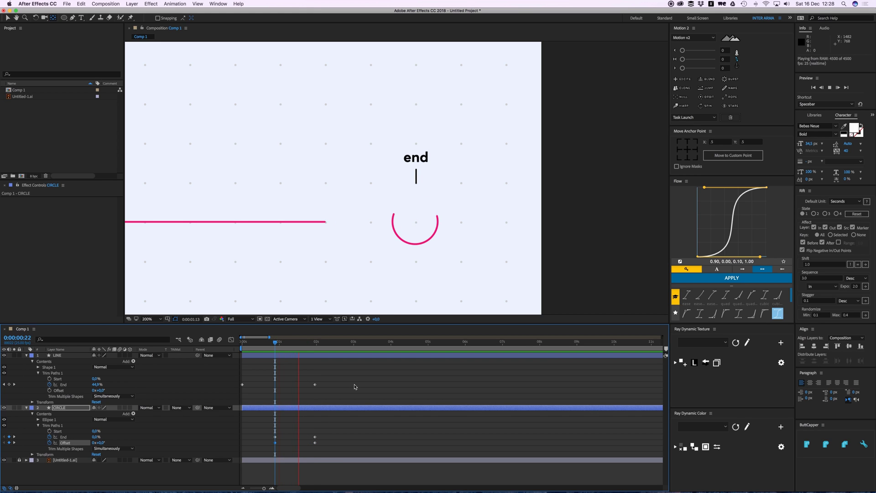
key("space")
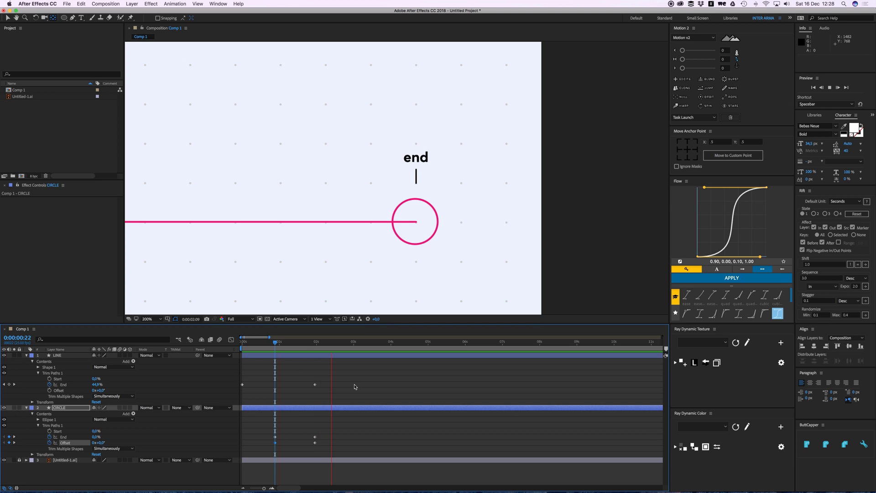
left_click_drag(301, 344, 277, 353)
left_click(289, 391)
key("space")
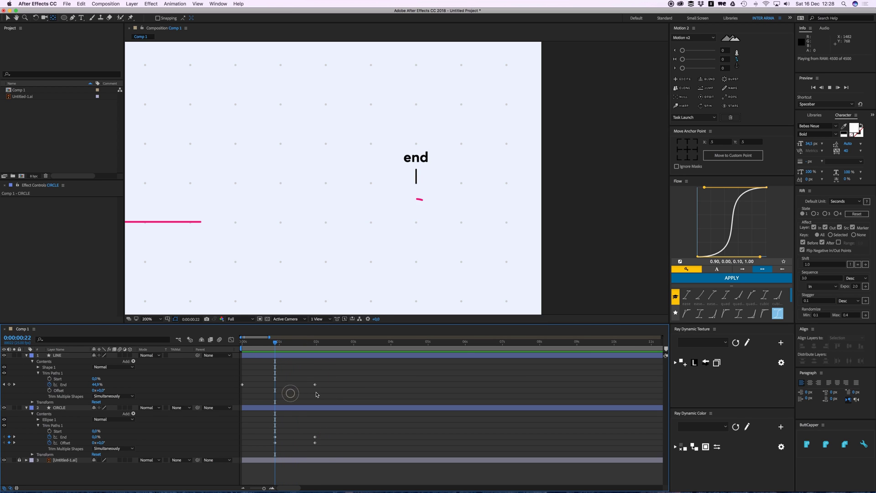
key("space")
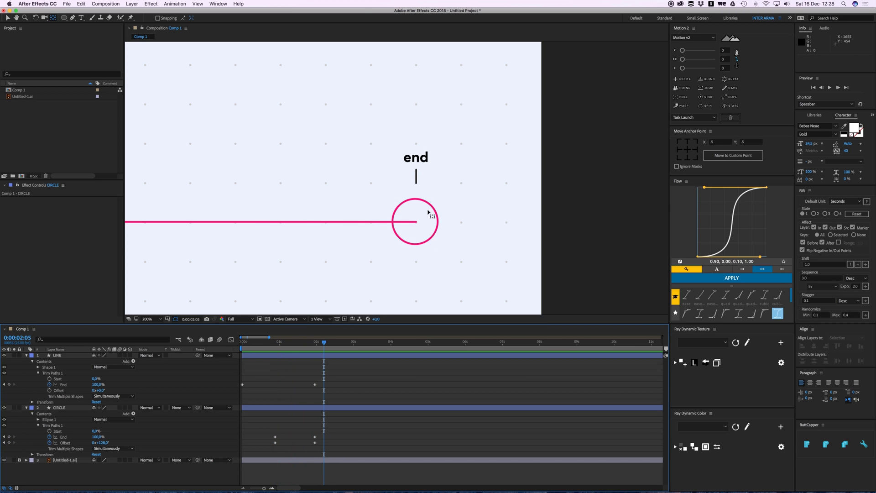
mouse_move(304, 348)
left_mouse_down()
mouse_move(283, 343)
mouse_move(319, 343)
left_mouse_up()
scroll(334, 254, "down", 1)
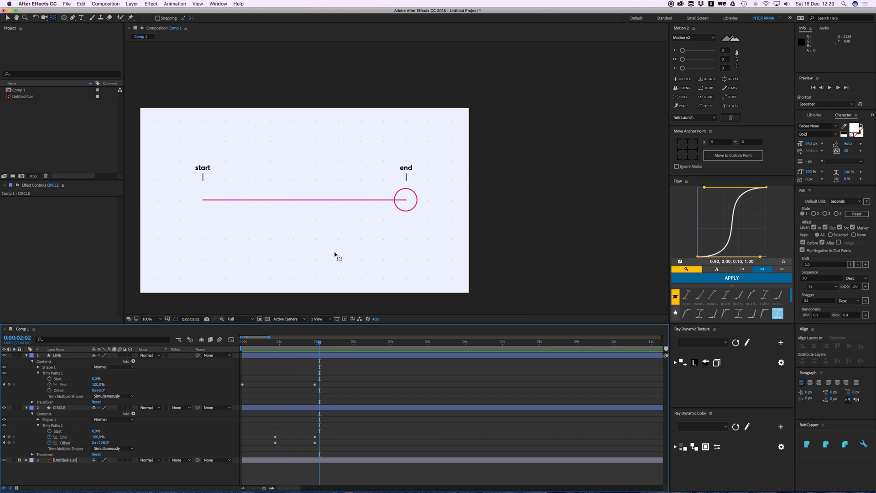
left_click_drag(321, 244, 407, 224)
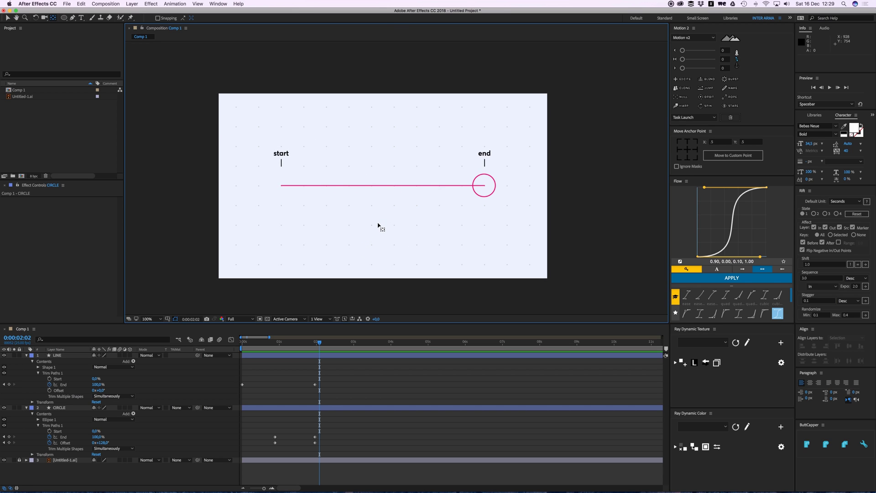
left_click_drag(391, 225, 384, 222)
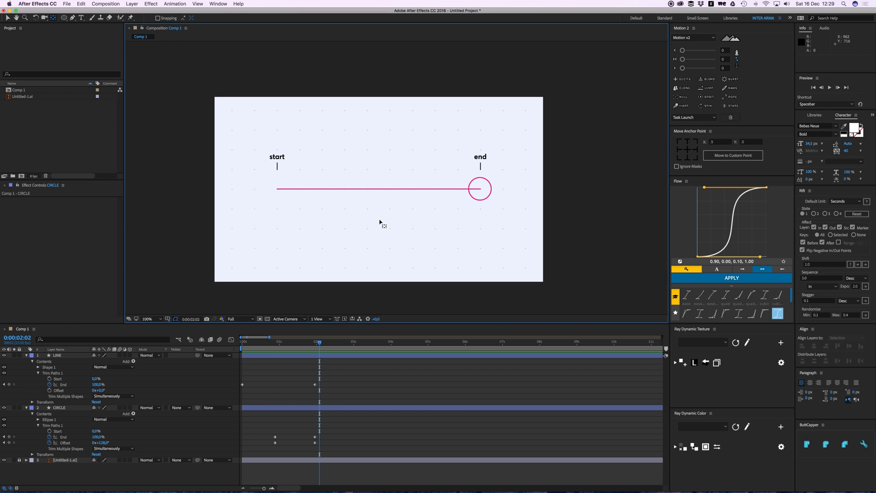